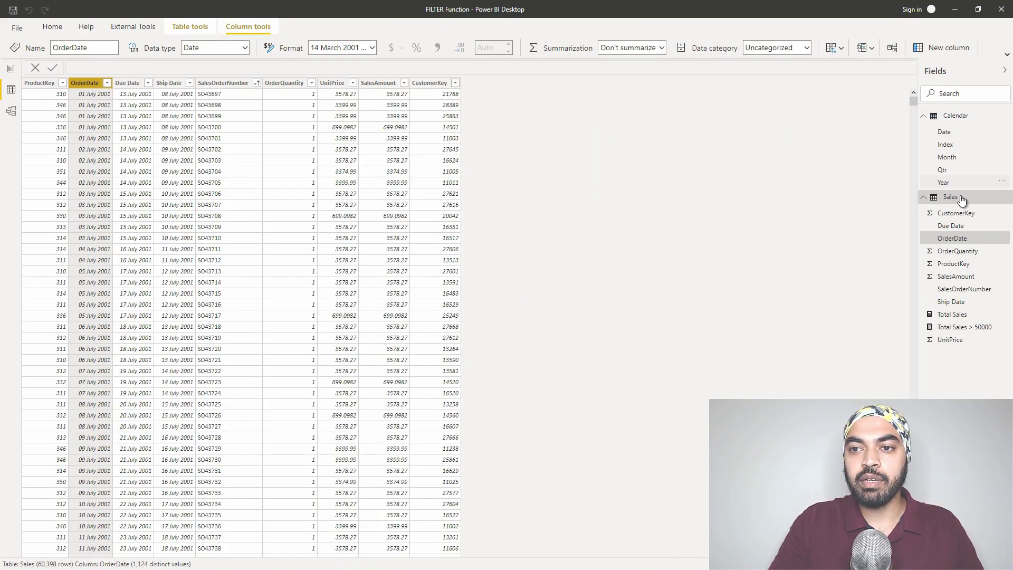
Step: Check the relationship between Calendar and Sales in the data model, and start a new calculated table named Dummy Table
left_click(8, 115)
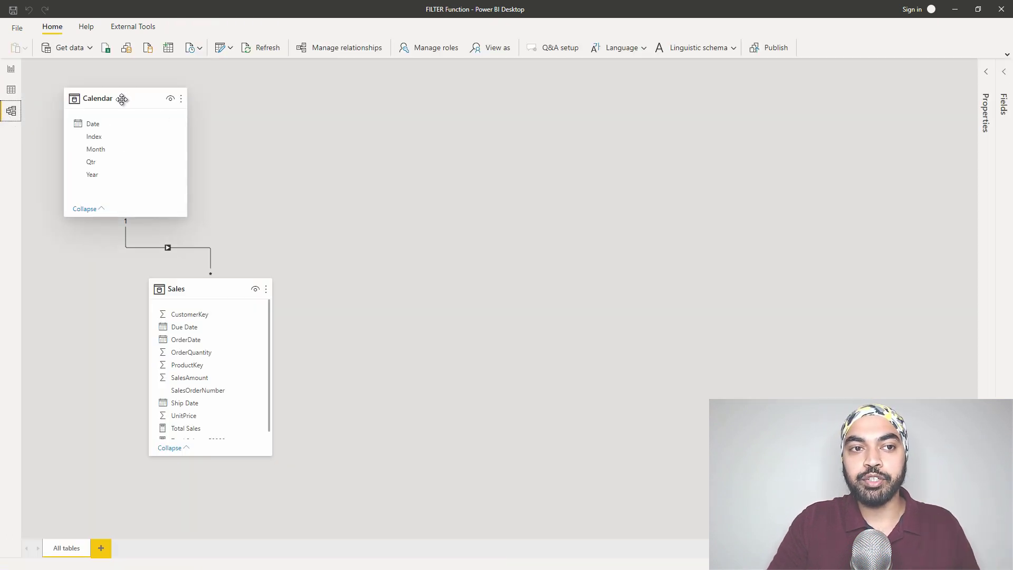
left_click(5, 93)
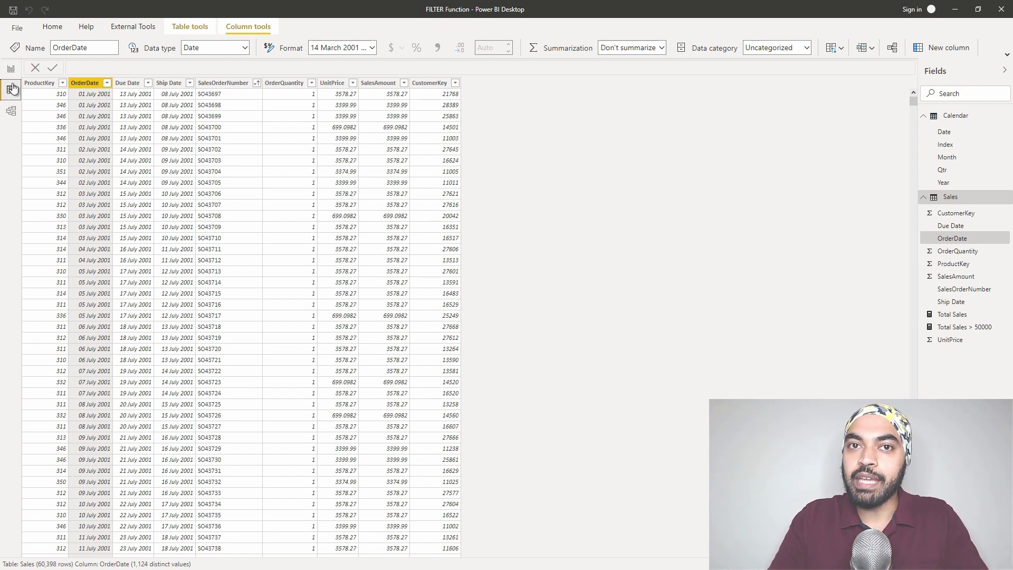
left_click(194, 25)
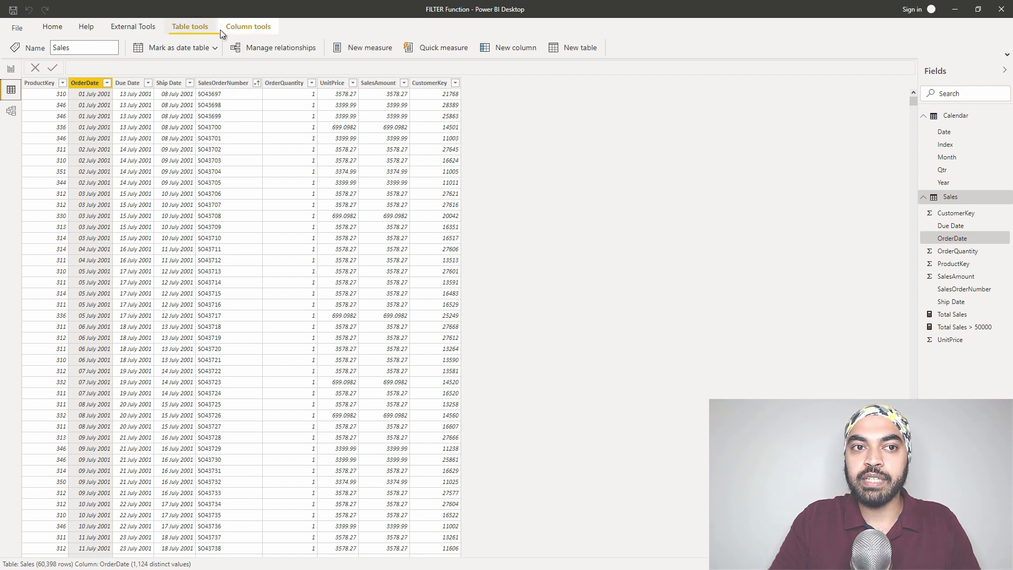
left_click(583, 48)
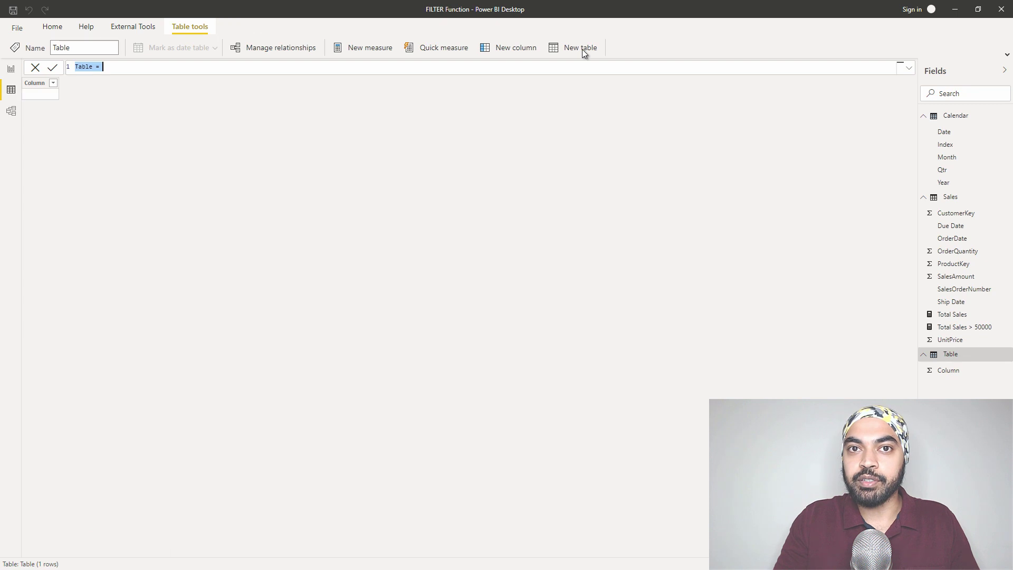
left_click(183, 71)
key("ctrl+a")
type("Dummy Table =")
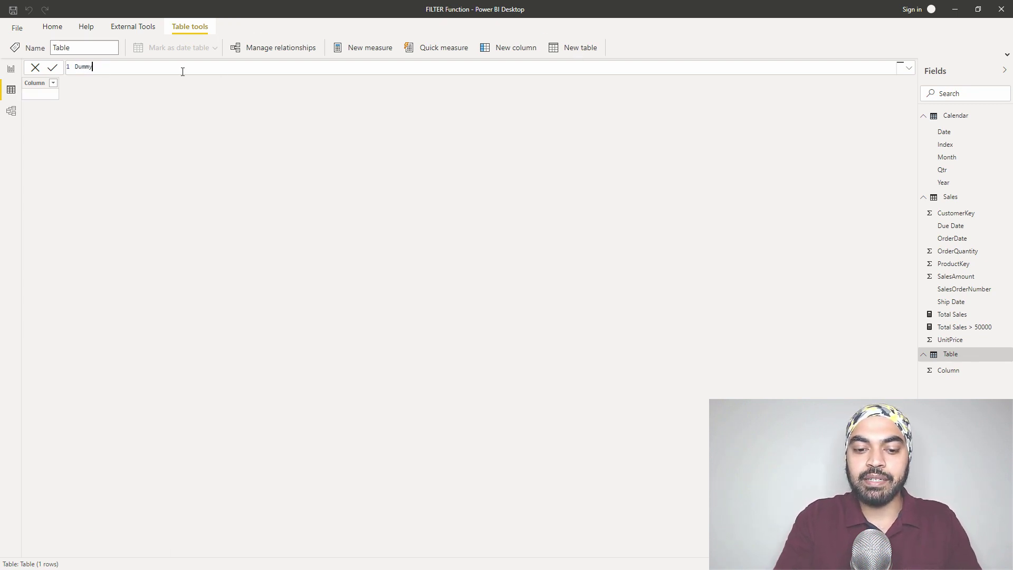
scroll(183, 72, "up", 3)
Step: Begin the Dummy Table formula with a FILTER function that takes Sales as its table argument
key("shift+Return")
type("FILTER(")
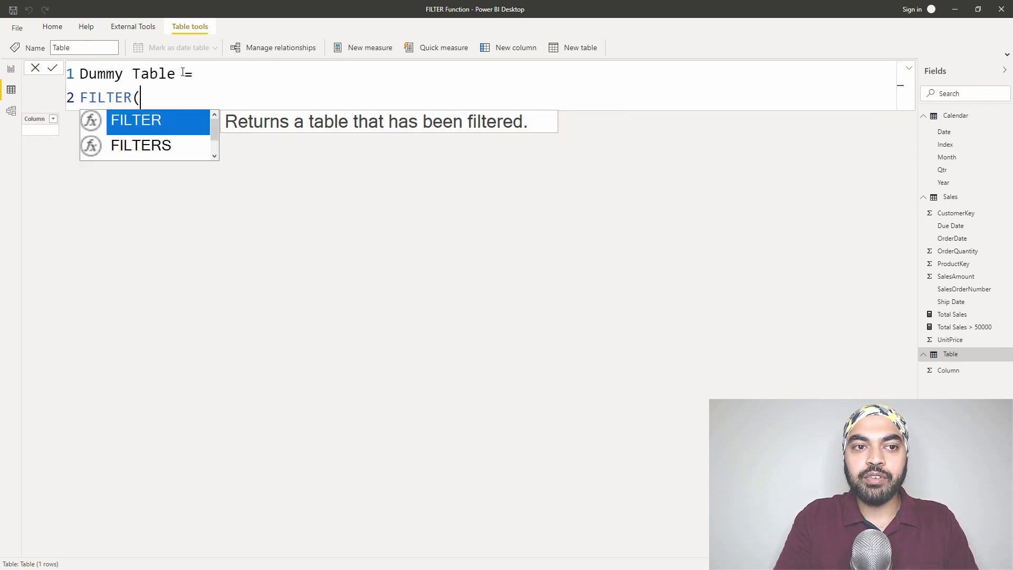
key("shift+Return")
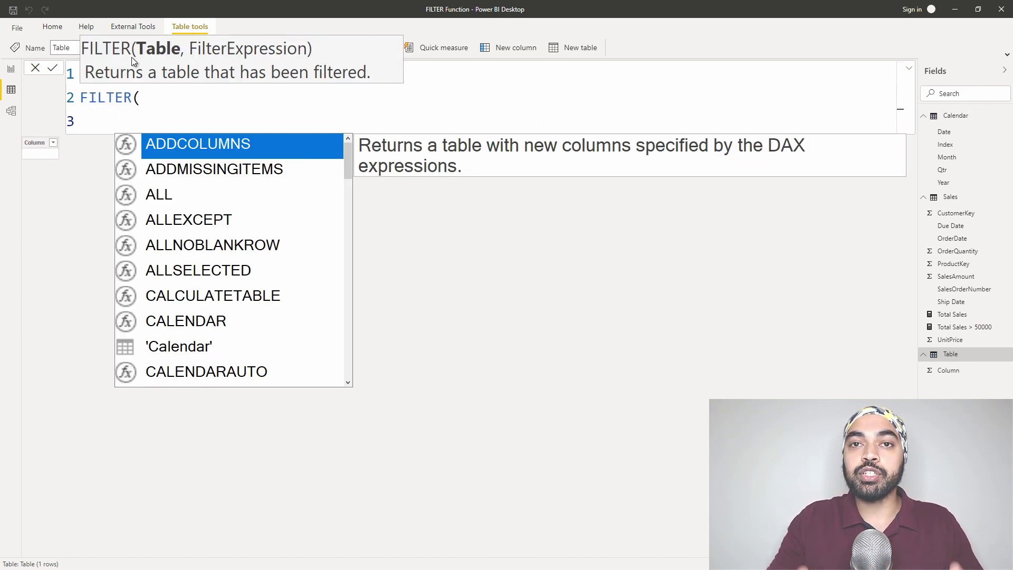
type("sa")
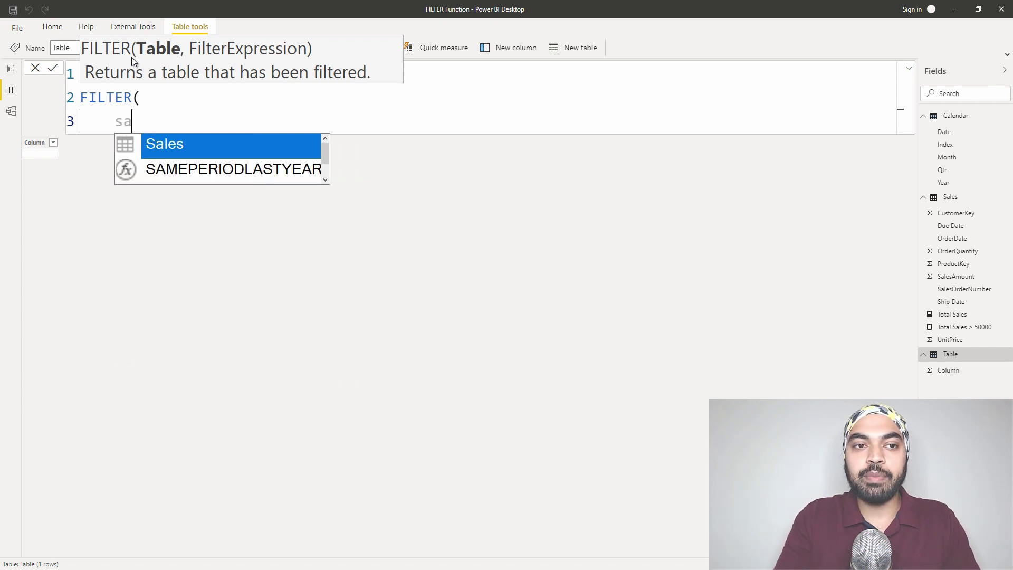
key("Tab")
type(",")
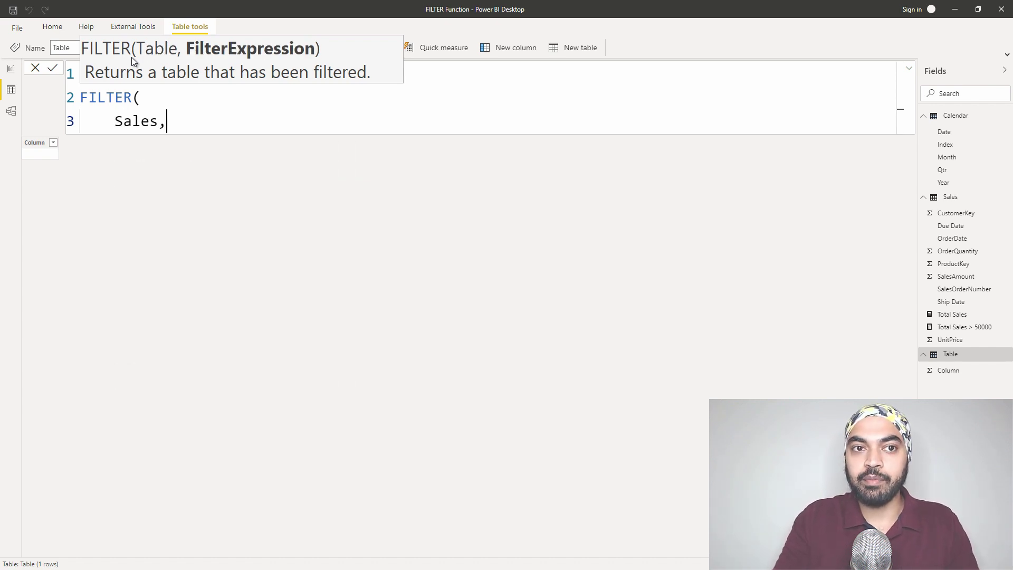
key("Return")
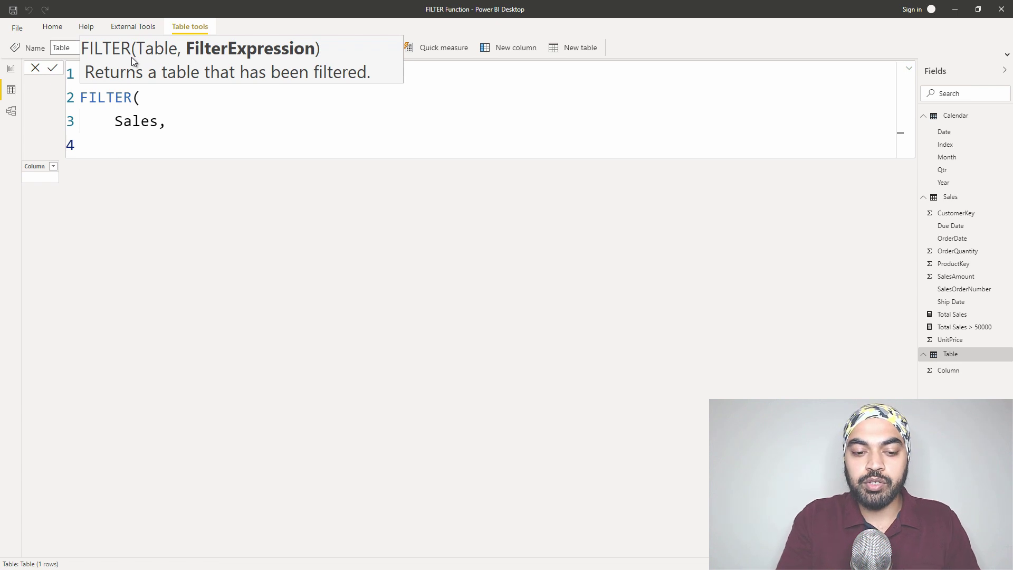
Step: Complete the FILTER function with the condition Sales[SalesAmount] >= 20 and commit the Dummy Table formula
type("am")
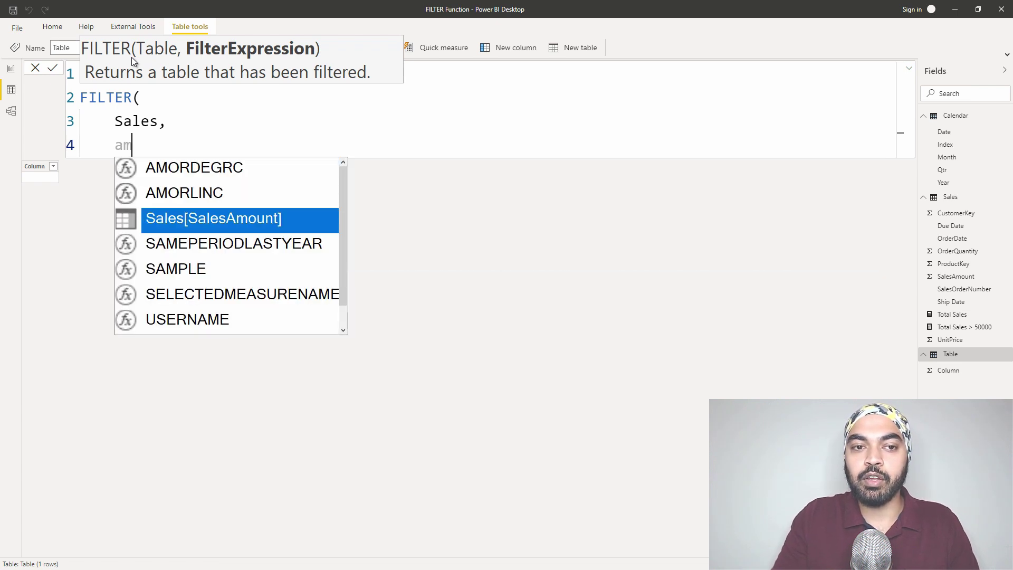
key("Tab")
type(">= 20")
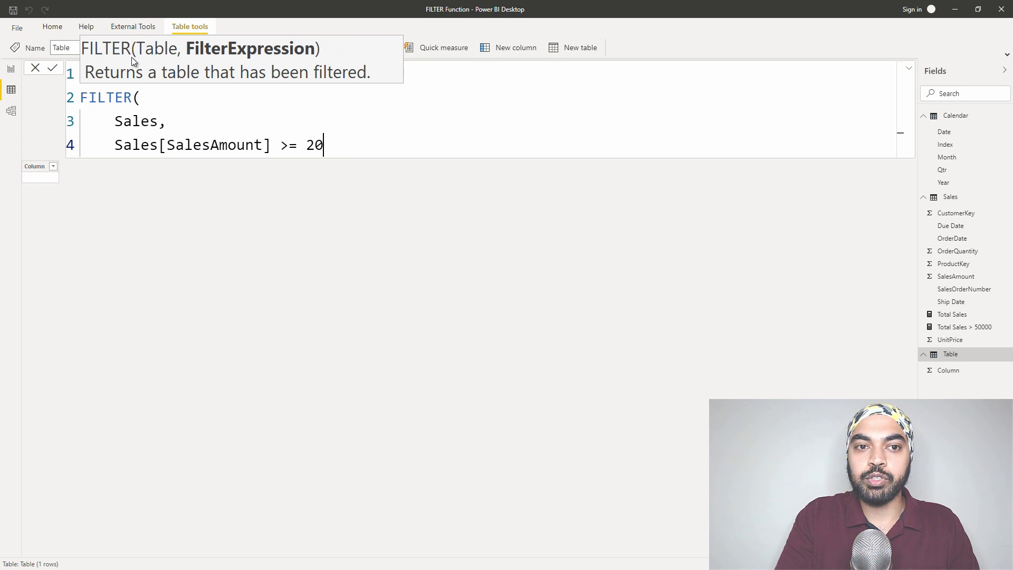
key("Return")
type(")")
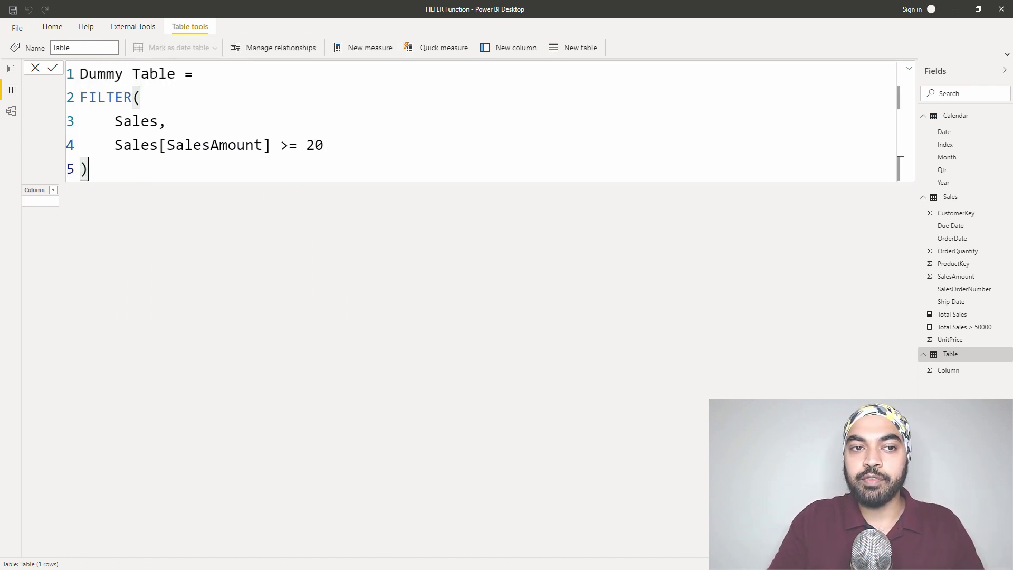
mouse_move(115, 122)
left_mouse_down()
mouse_move(151, 122)
mouse_move(116, 146)
mouse_move(271, 146)
mouse_move(119, 156)
left_mouse_up()
left_click(328, 152)
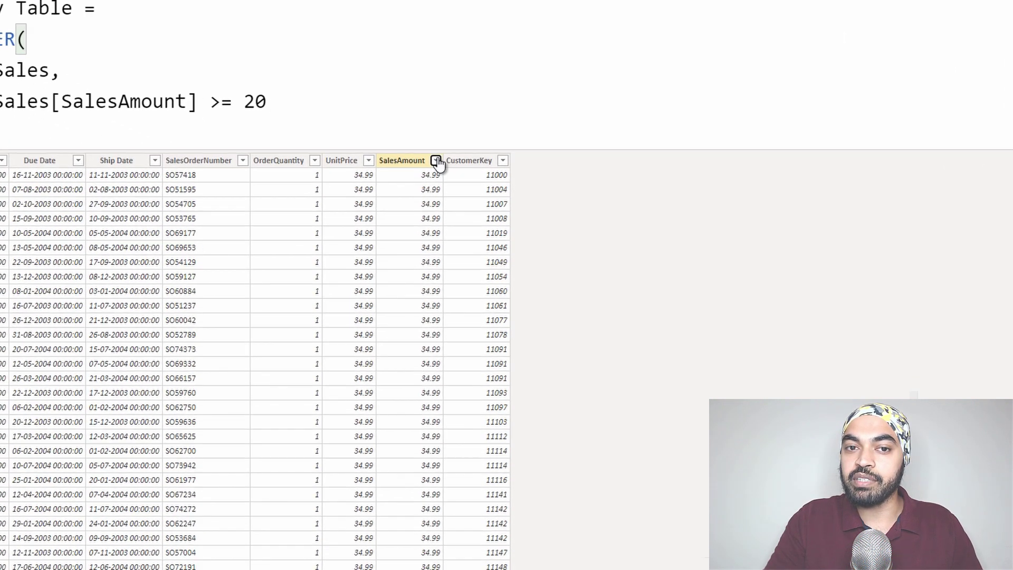
Step: Examine the list of distinct SalesAmount values in Dummy Table to check the filtered amounts
left_click(436, 161)
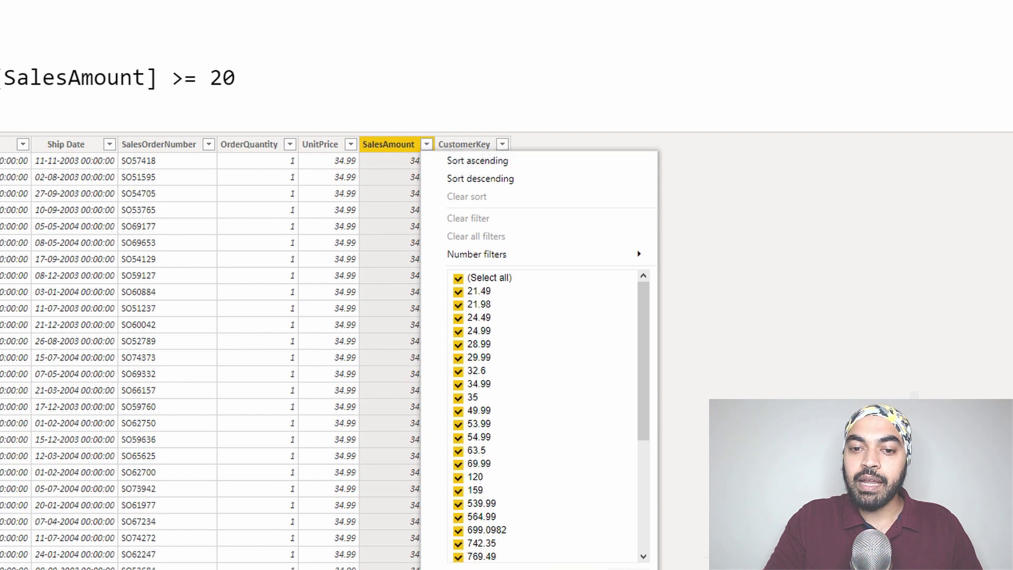
left_click(245, 494)
left_click(245, 492)
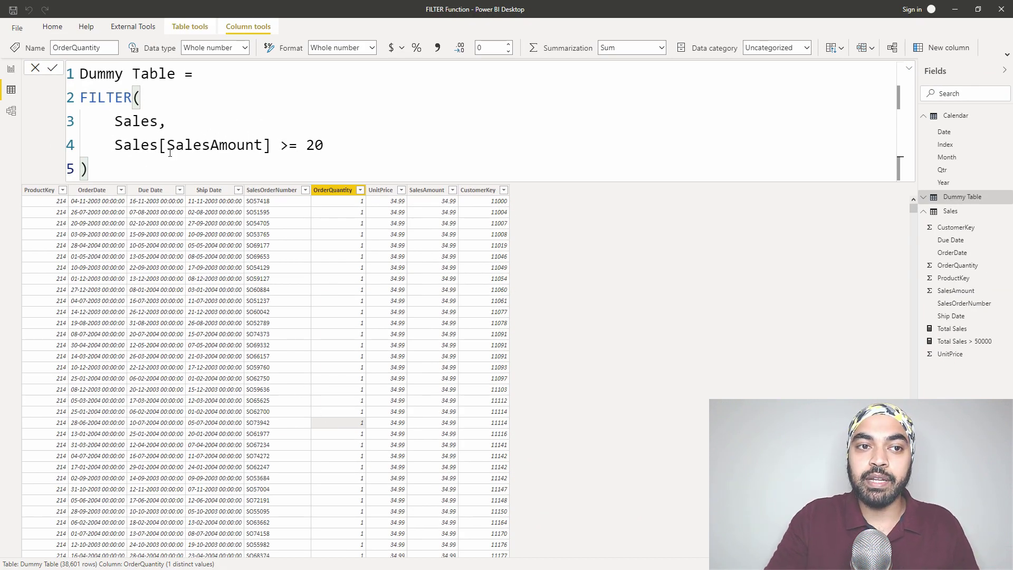
Step: Replace the Sales table argument in the Dummy Table's FILTER formula with VALUES(Sales[OrderDate])
double_click(142, 125)
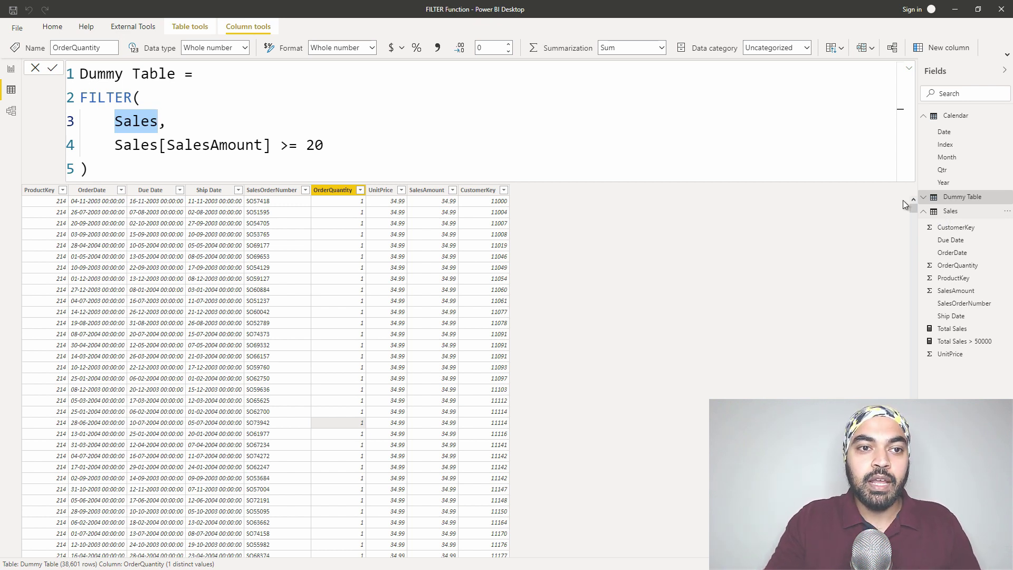
left_click(133, 121)
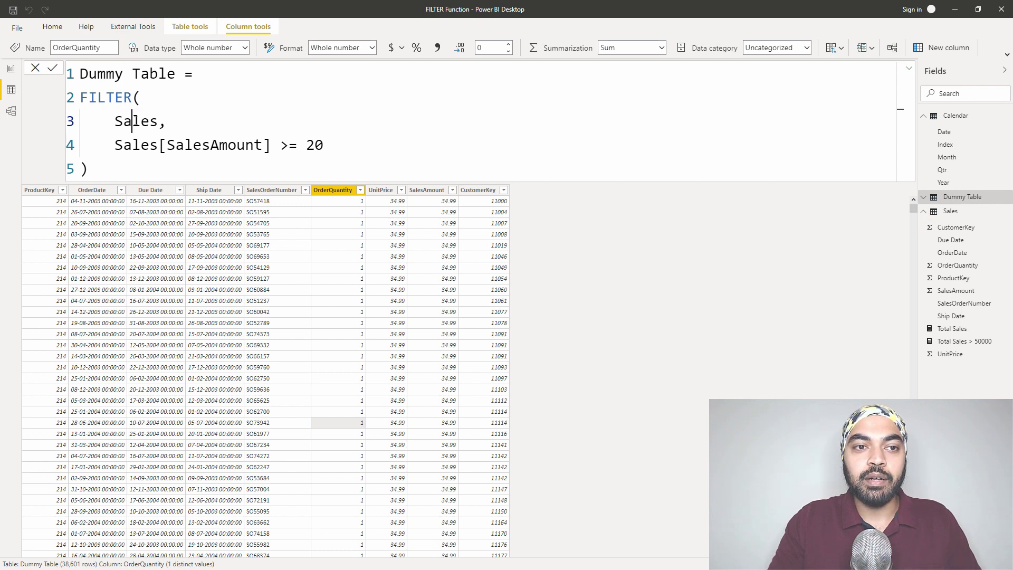
double_click(134, 121)
type("value")
key("Tab")
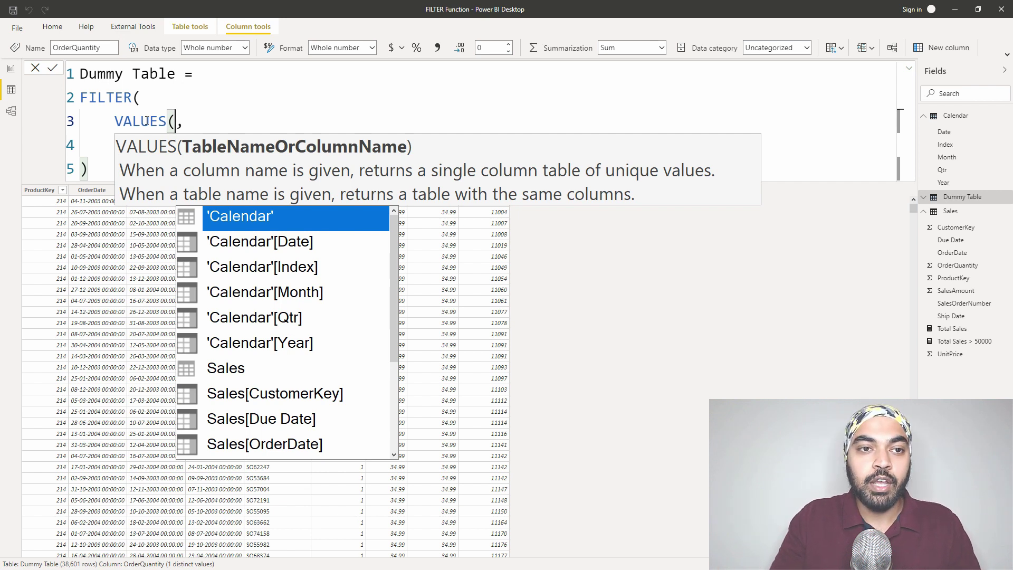
type("sa")
key("Down")
key("Down")
key("Down")
key("Tab")
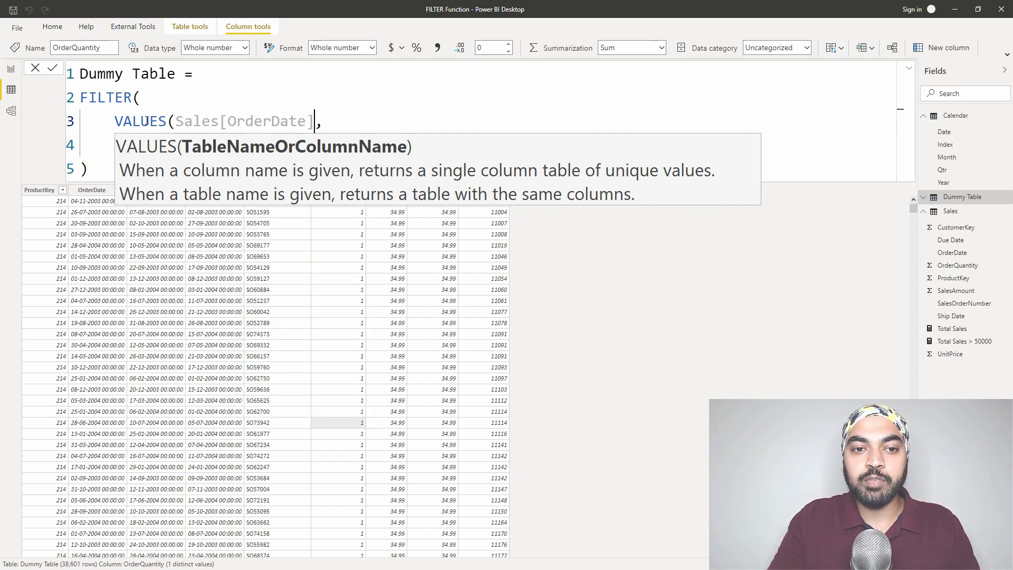
type(")")
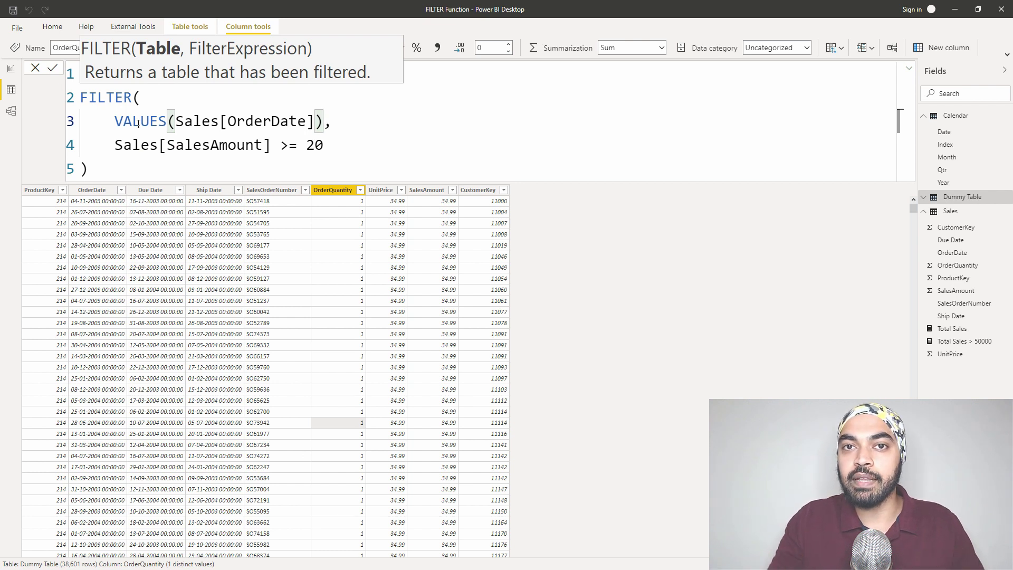
Step: Replace Sales[SalesAmount] in the Dummy Table's filter condition with the [Total Sales] measure
left_click_drag(116, 122, 326, 123)
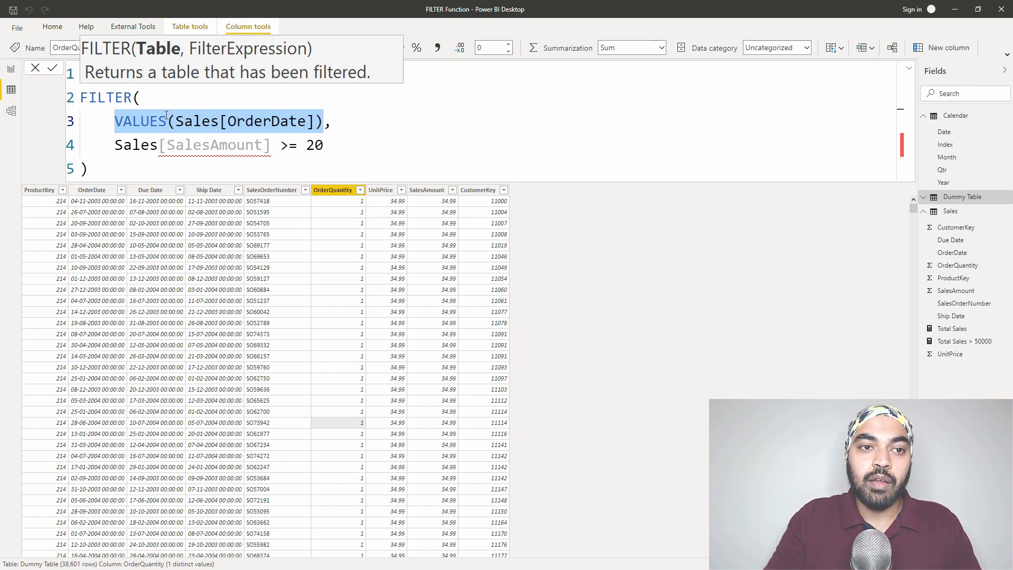
left_click(116, 151)
key("ctrl+shift+Right")
key("ctrl+shift+Right")
type("Tot")
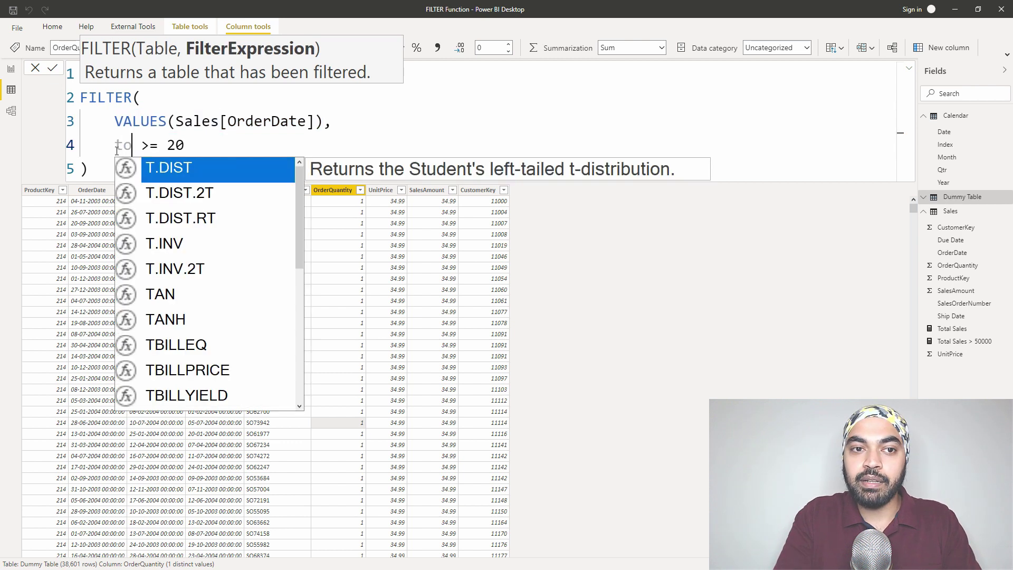
key("Tab")
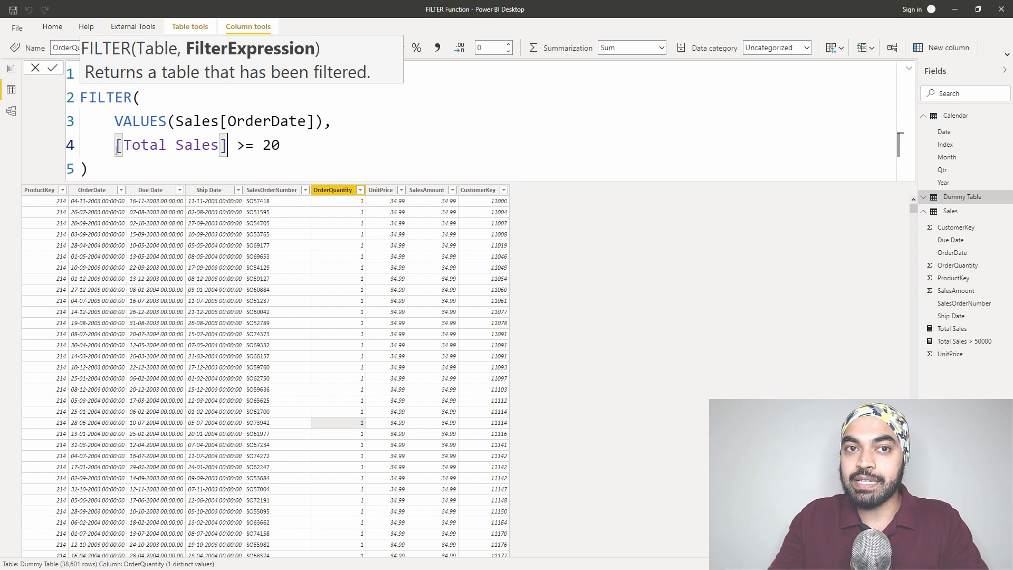
Step: Set the Total Sales threshold in the filter condition to 50000 and commit the Dummy Table formula
left_click(280, 145)
key("BackSpace")
key("BackSpace")
type("50000")
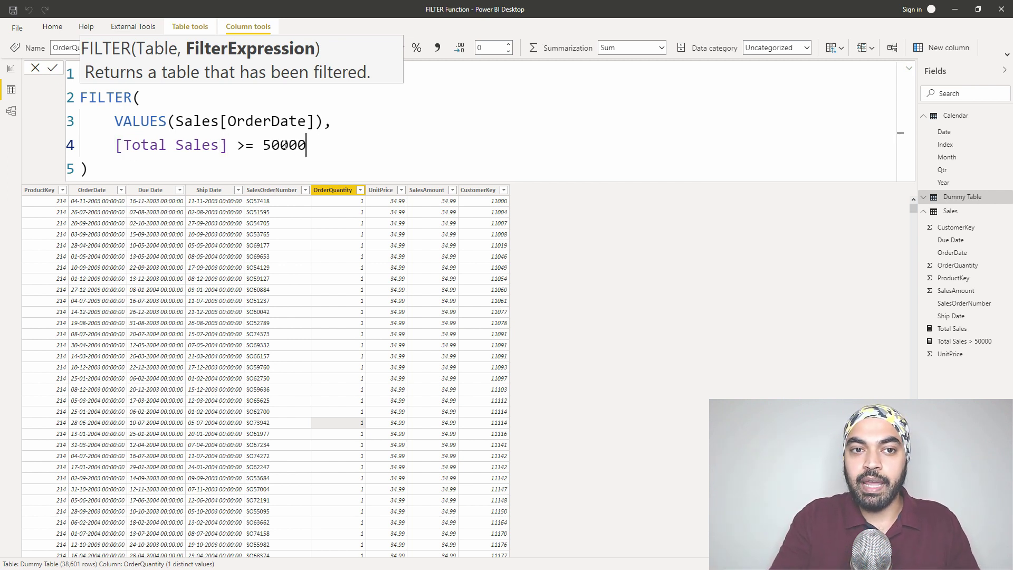
key("Return")
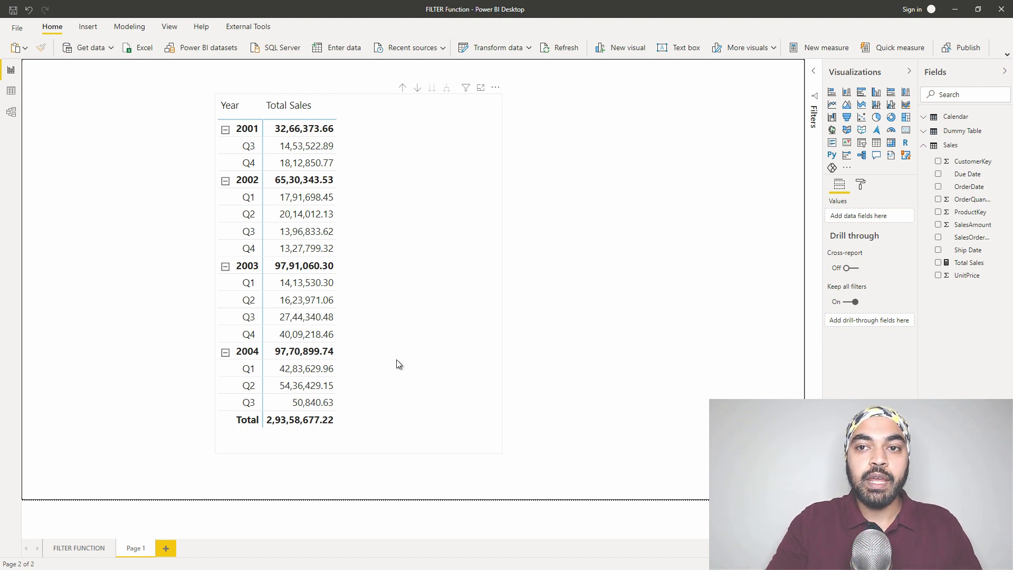
Step: Create a new measure in the Sales table named "Sales >50K" and open its formula with a FILTER function
right_click(968, 152)
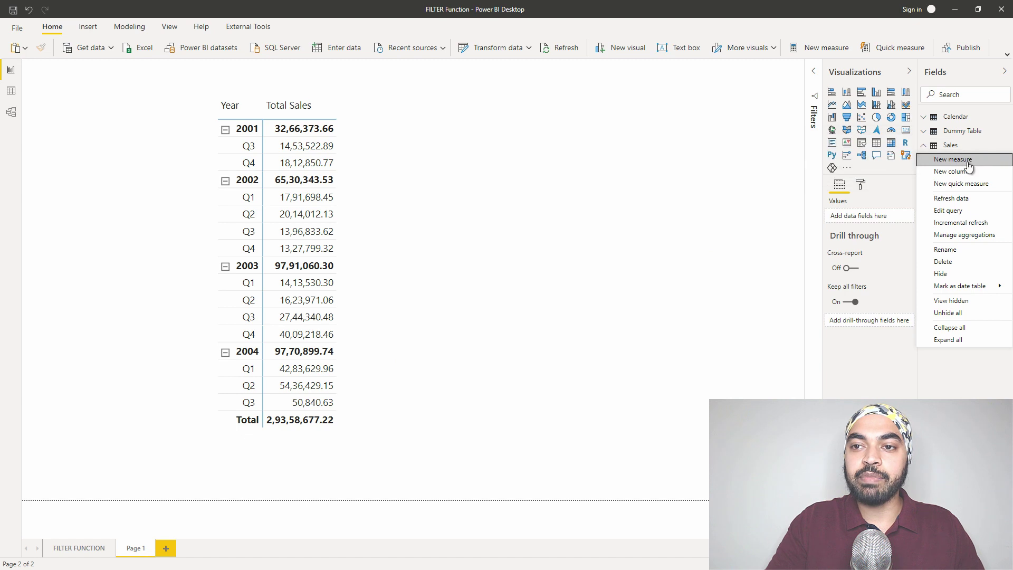
left_click(712, 166)
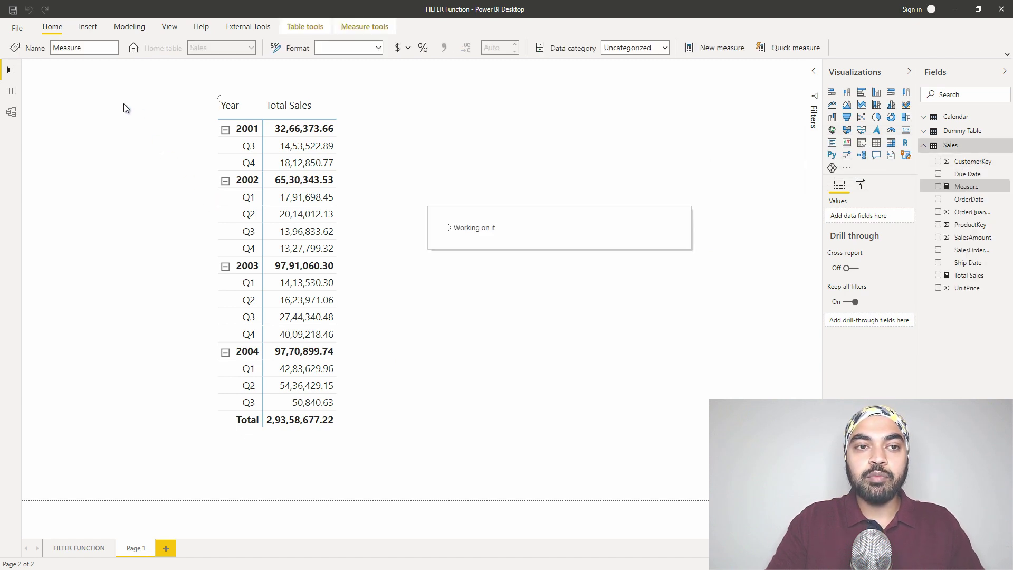
type("Sales >")
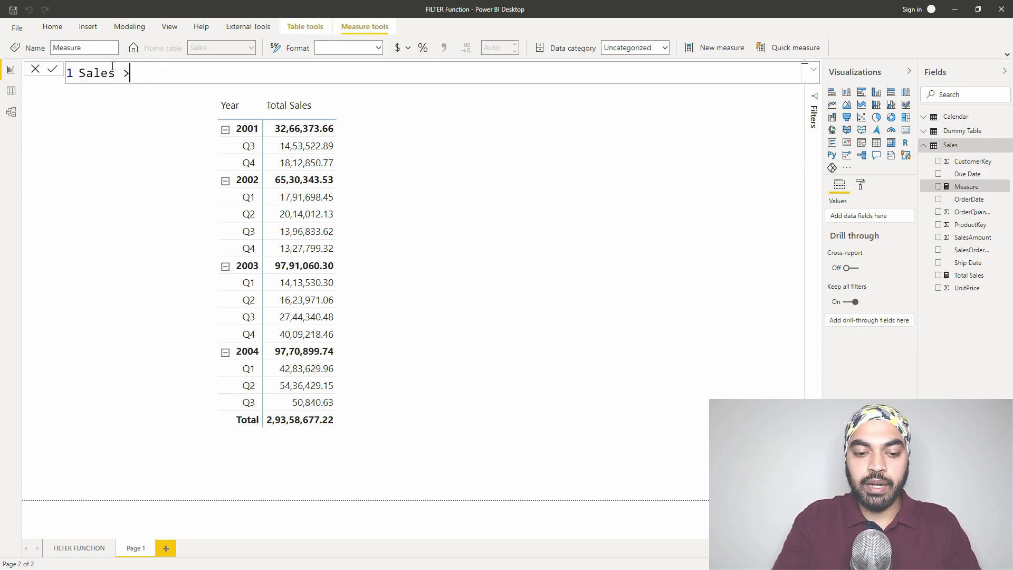
type("50K =")
key("shift+Return")
type("FILTER(")
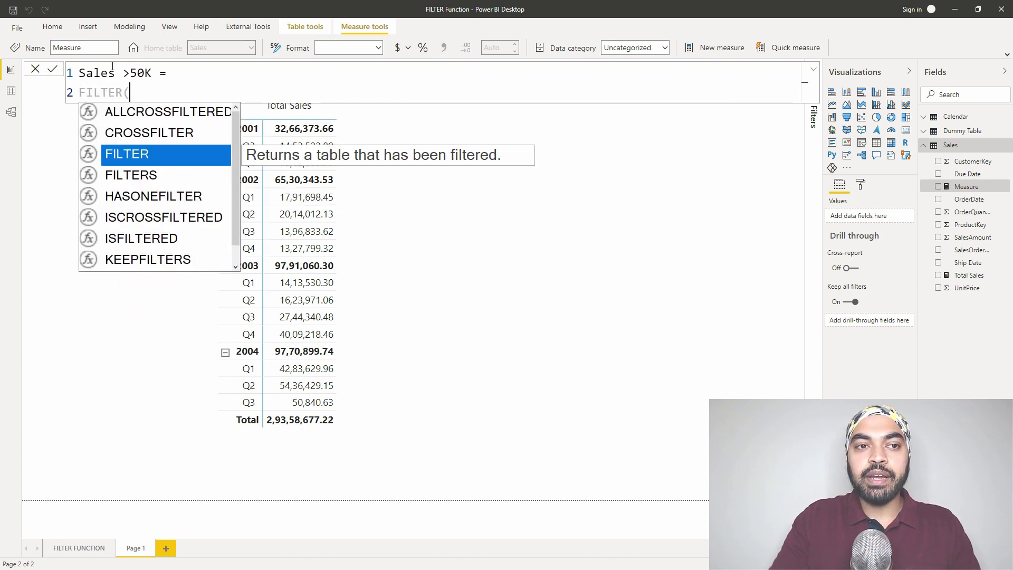
key("shift+Return")
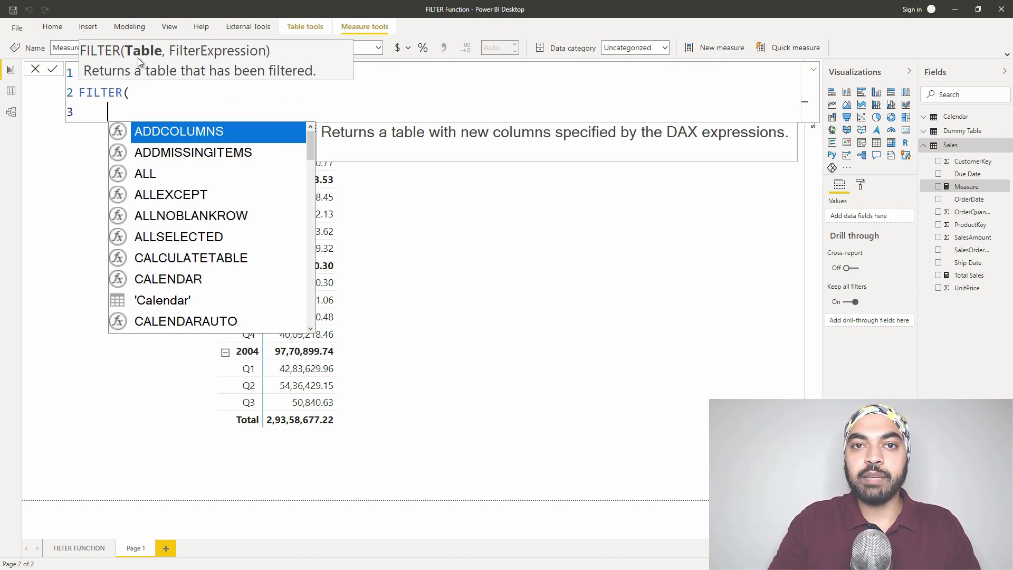
Step: Enter VALUES('Calendar'[Date]) as the table argument of the measure's FILTER function, followed by a line for the filter expression
type("valu")
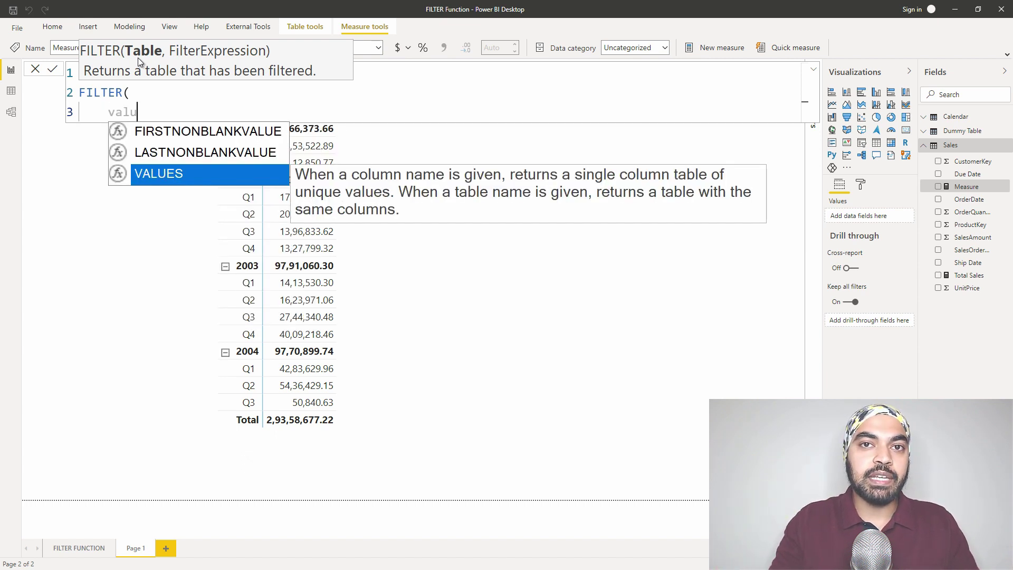
key("Tab")
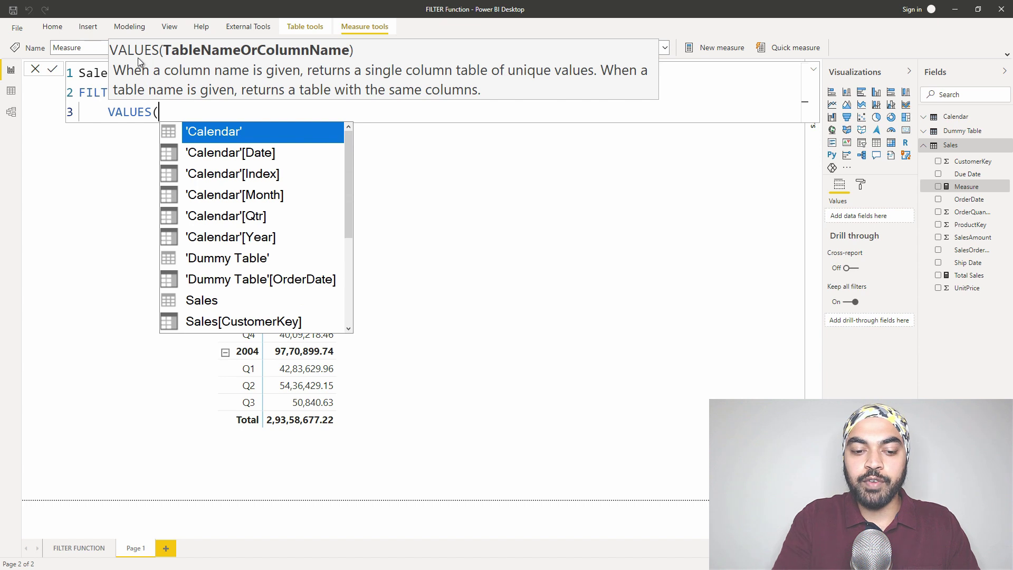
key("Down")
key("Tab")
type(")")
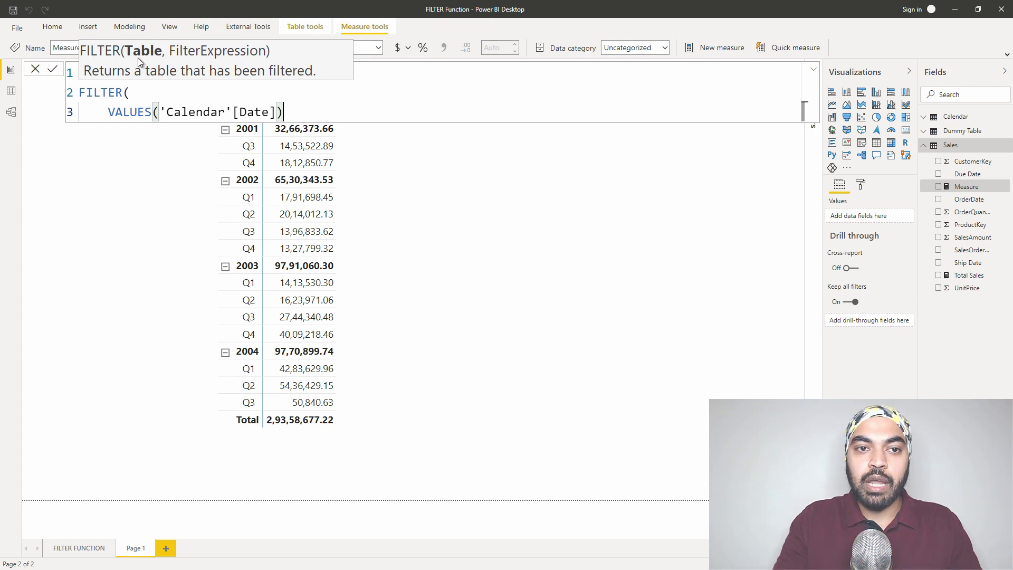
type(",")
key("shift+Return")
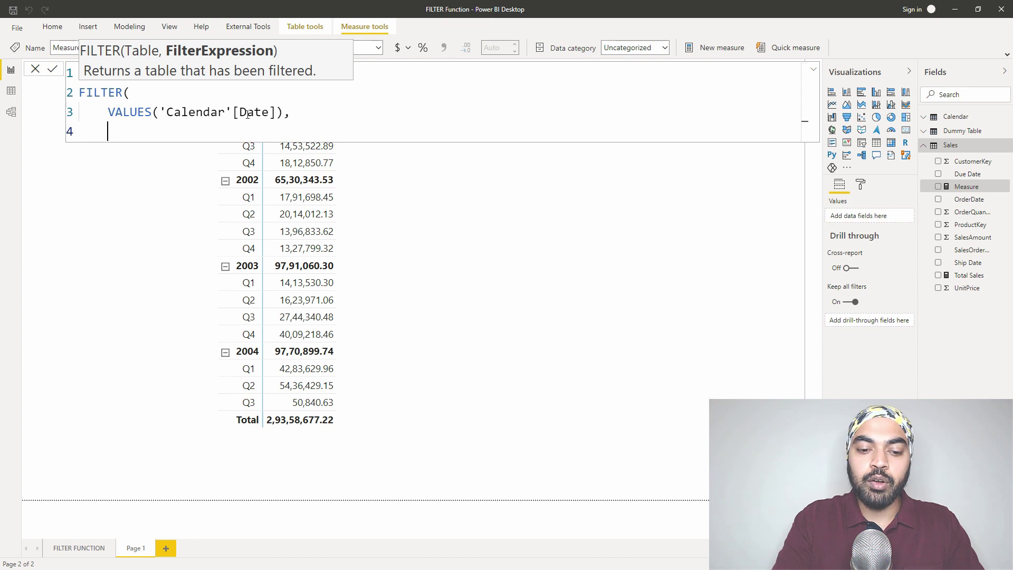
Step: Enter [Total Sales]>= 50000 as the filter expression, close the FILTER function and commit the Sales >50K measure
type("tot")
key("Tab")
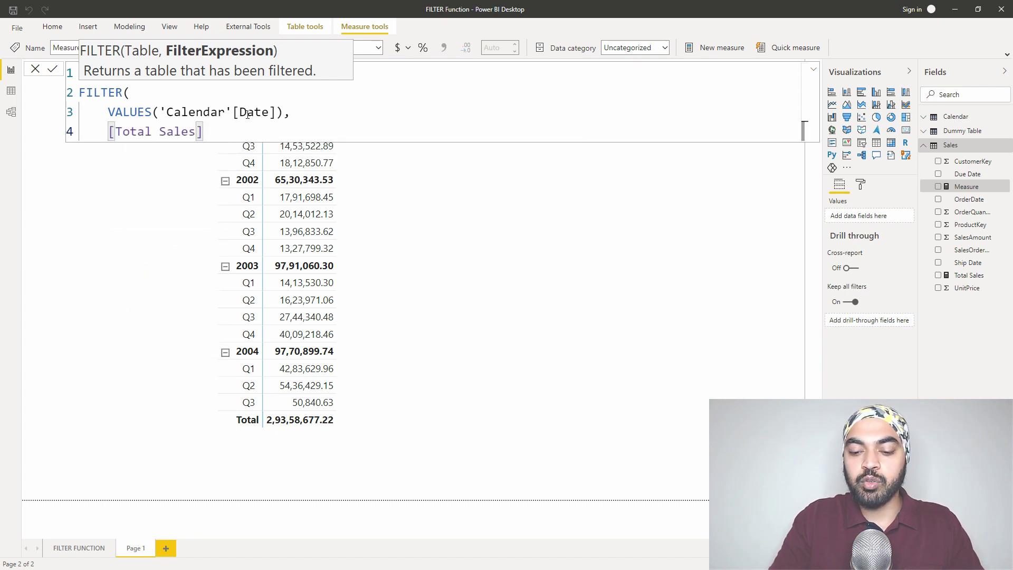
type(">= 5000")
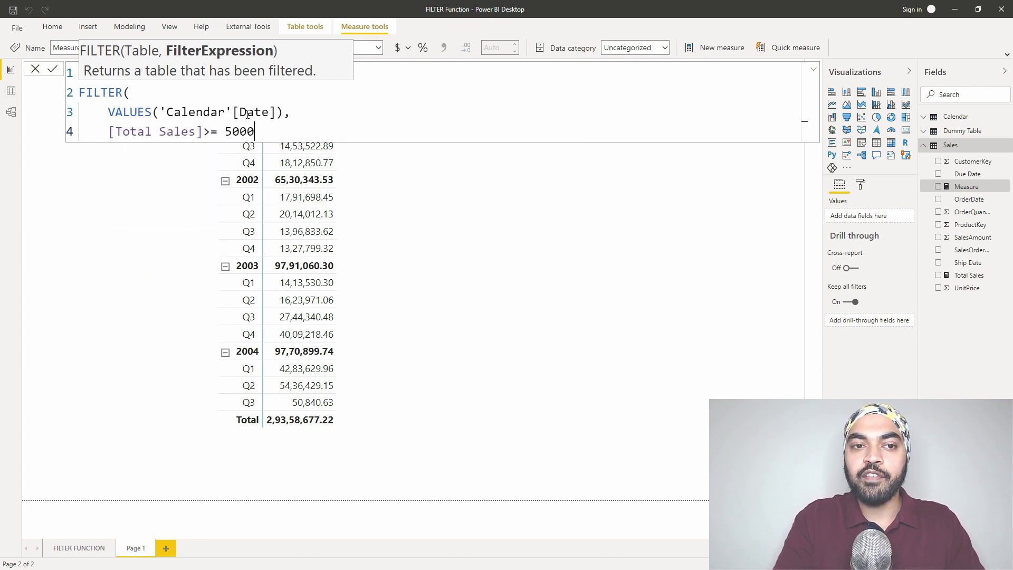
type("0")
key("Return")
type(")")
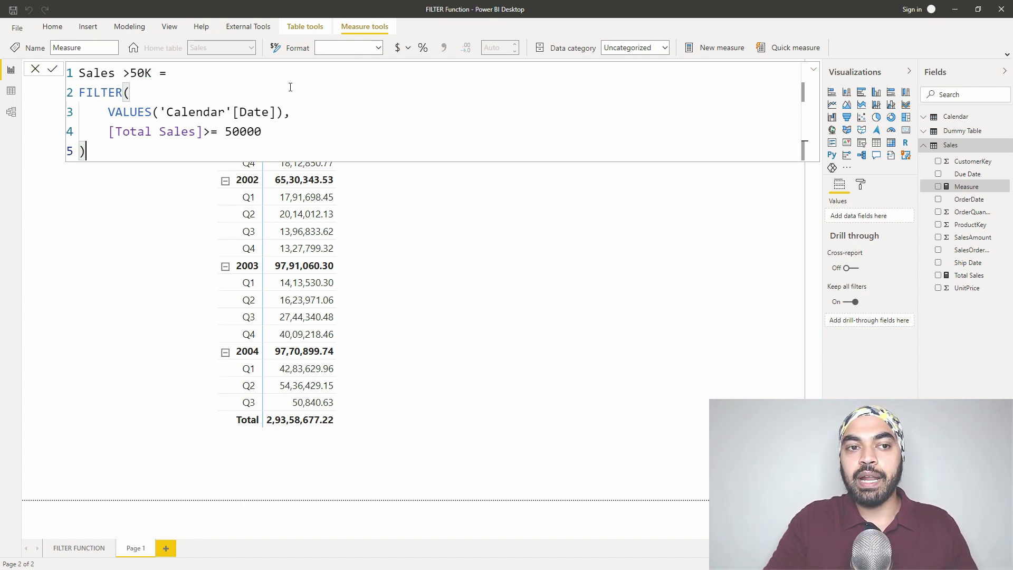
left_click_drag(130, 112, 203, 112)
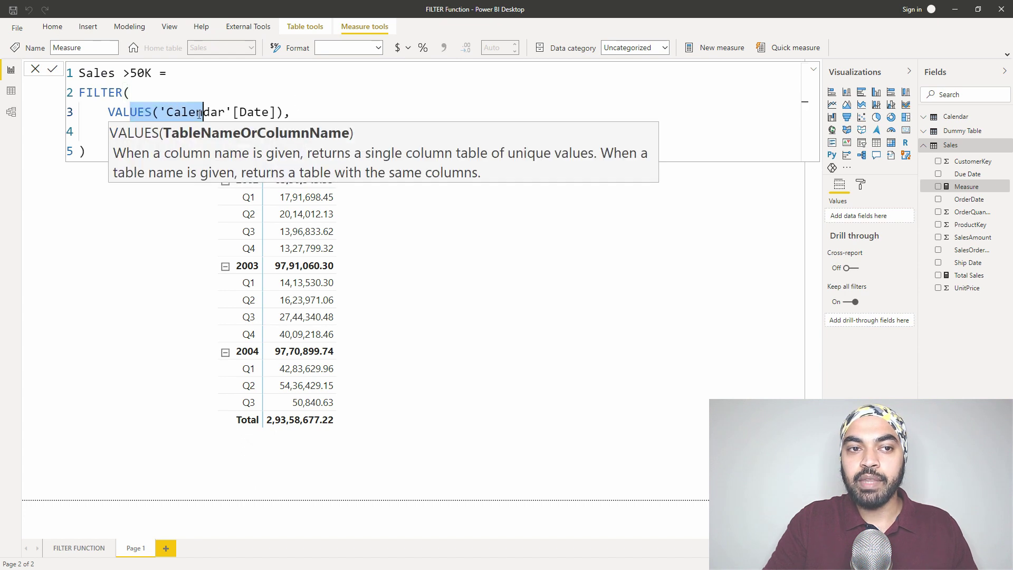
left_click(100, 135)
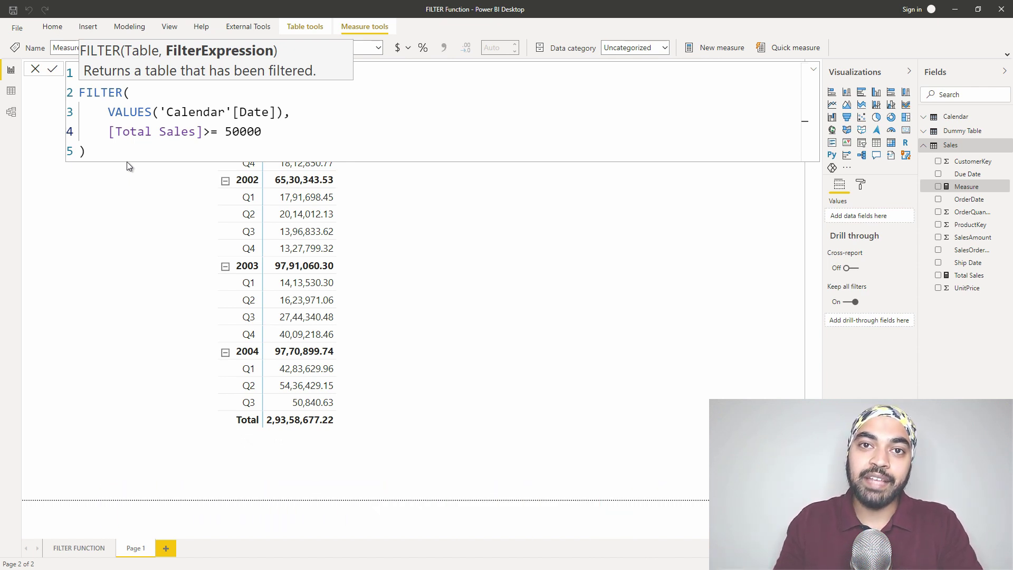
key("Escape")
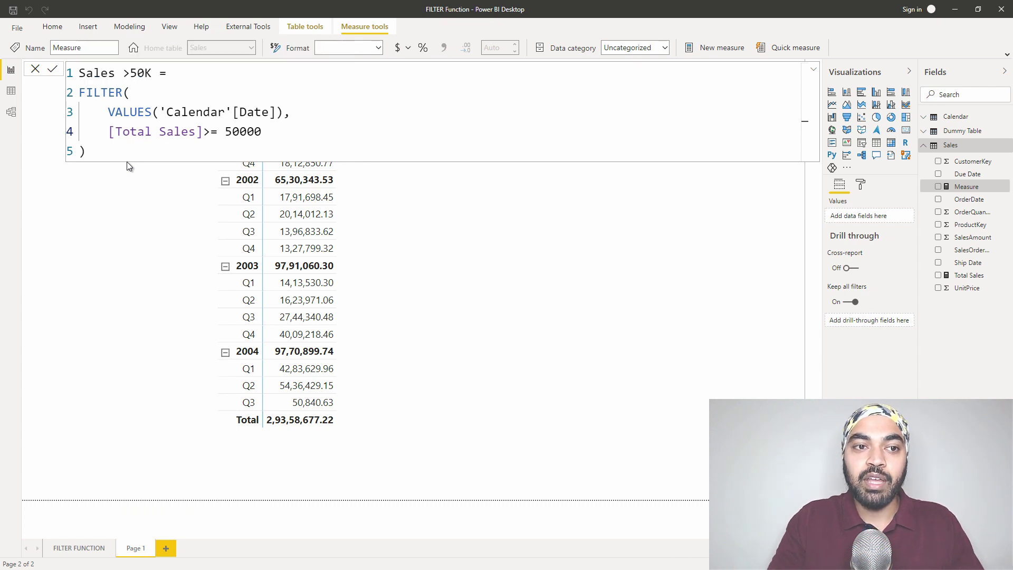
key("Return")
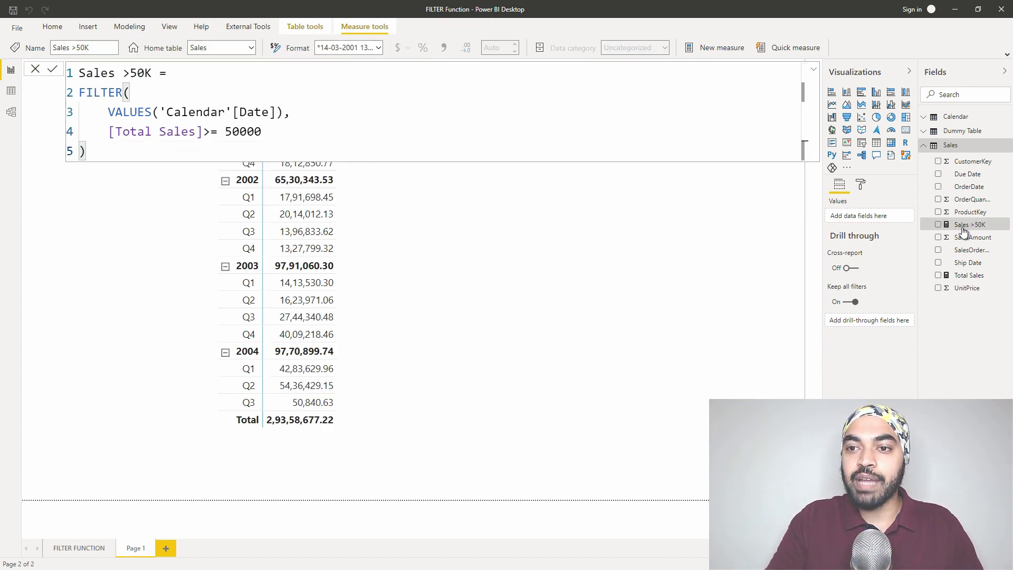
Step: Add the Sales >50K measure to the matrix of yearly and quarterly Total Sales, and check the visual's error details
left_click_drag(964, 231, 378, 286)
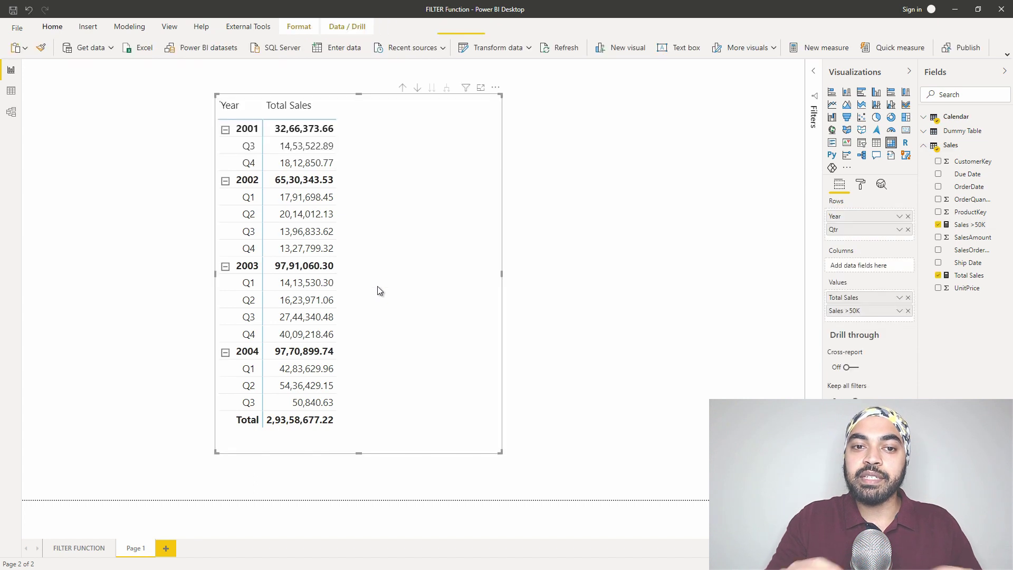
left_click(406, 283)
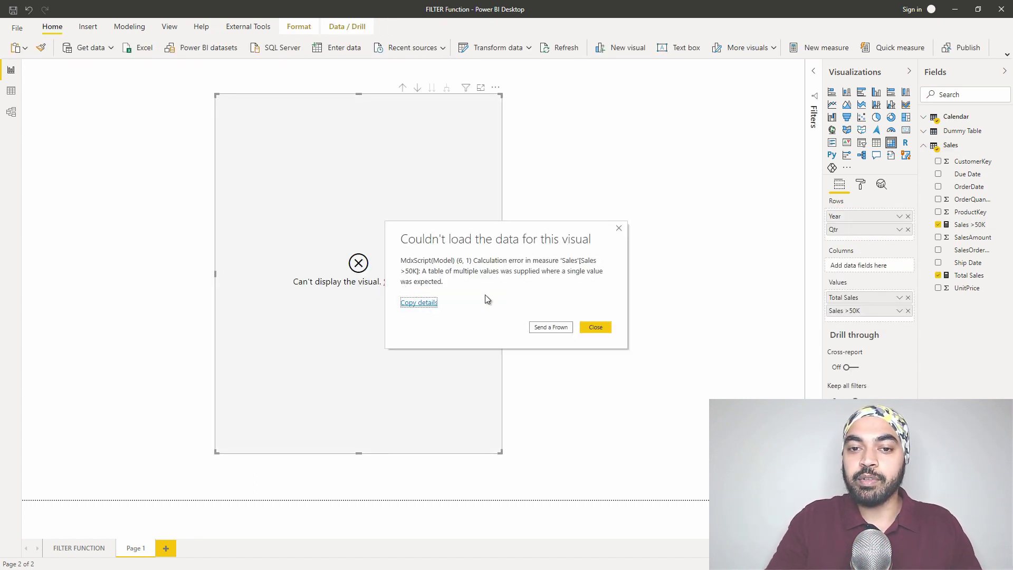
left_click(595, 328)
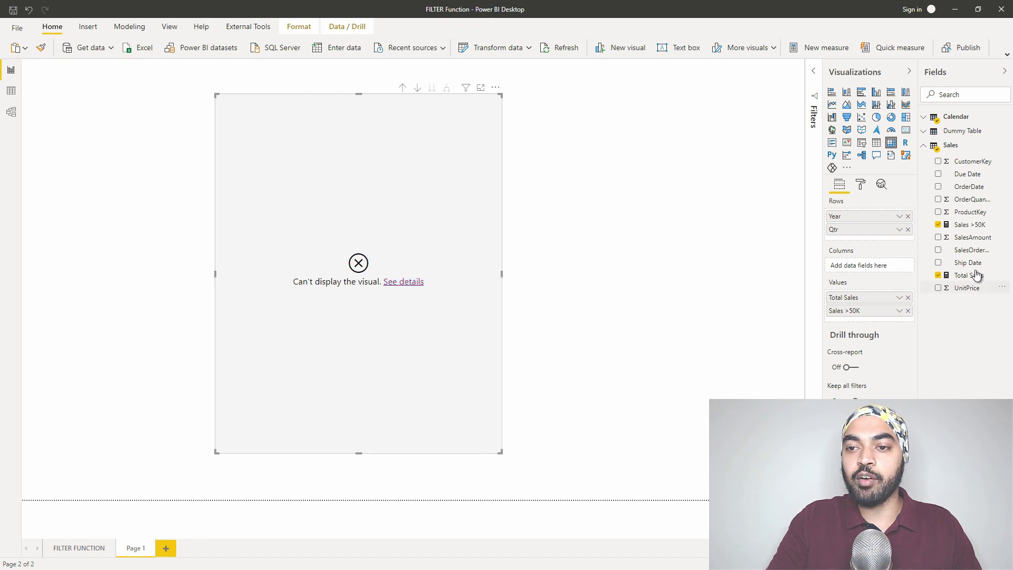
Step: Reopen the Sales >50K formula and insert a CALCULATE function on its own line before FILTER
left_click(977, 226)
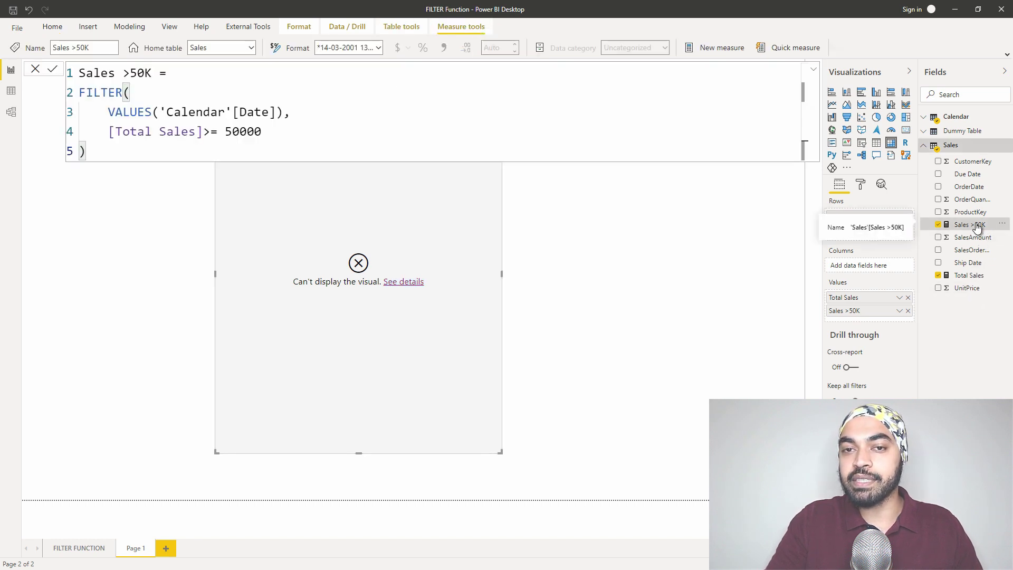
key("Up")
key("Up")
key("Up")
key("Home")
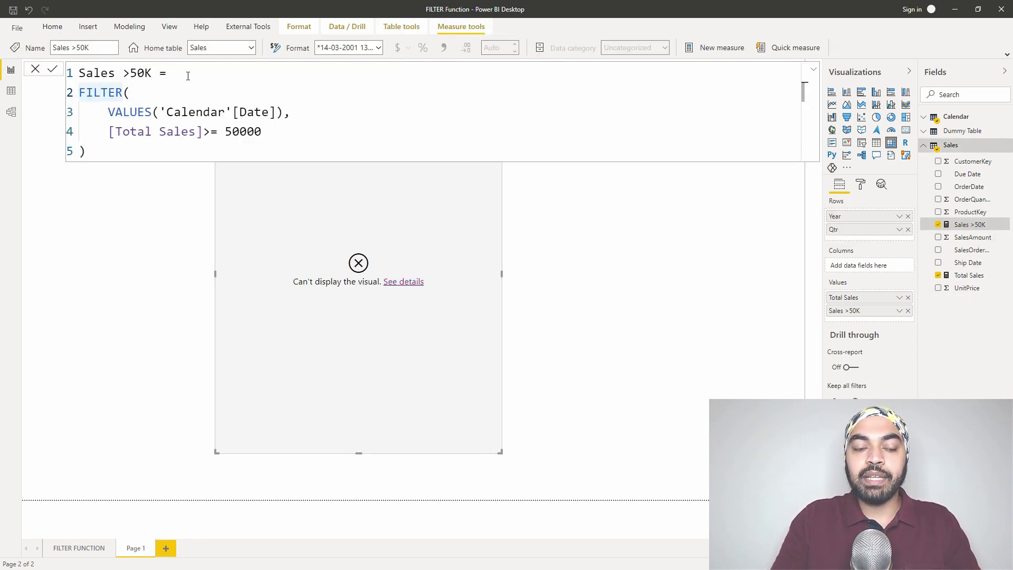
type("cal")
key("shift+Return")
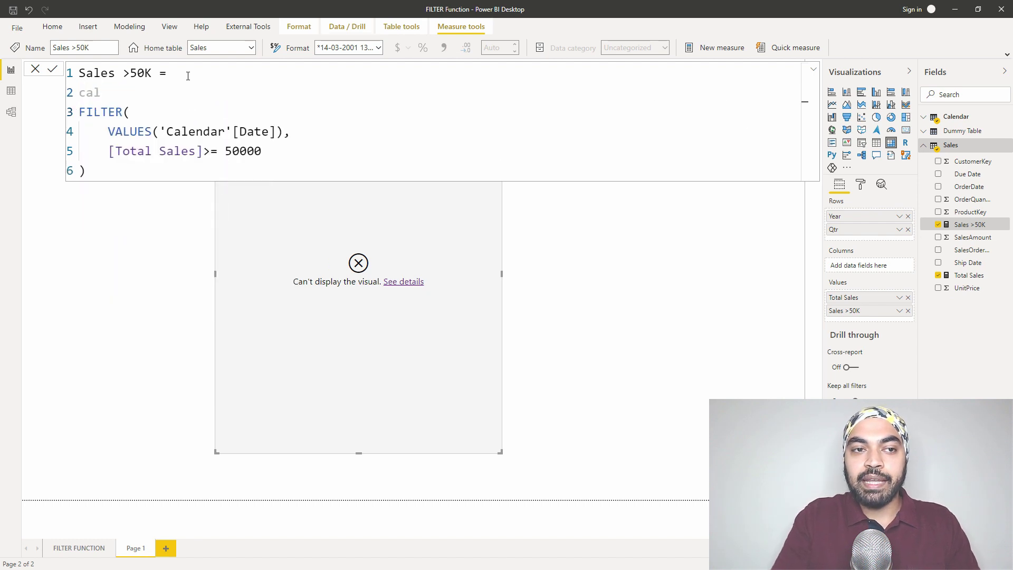
key("Tab")
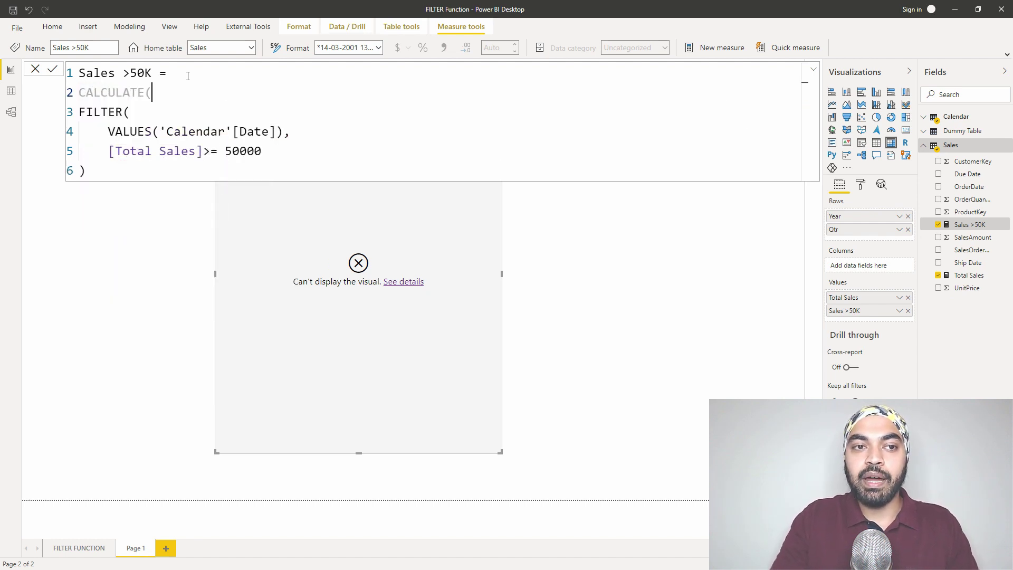
Step: Enter [Total Sales] on a new line as the expression argument of CALCULATE, followed by a comma
key("shift+Return")
type("tot")
key("Tab")
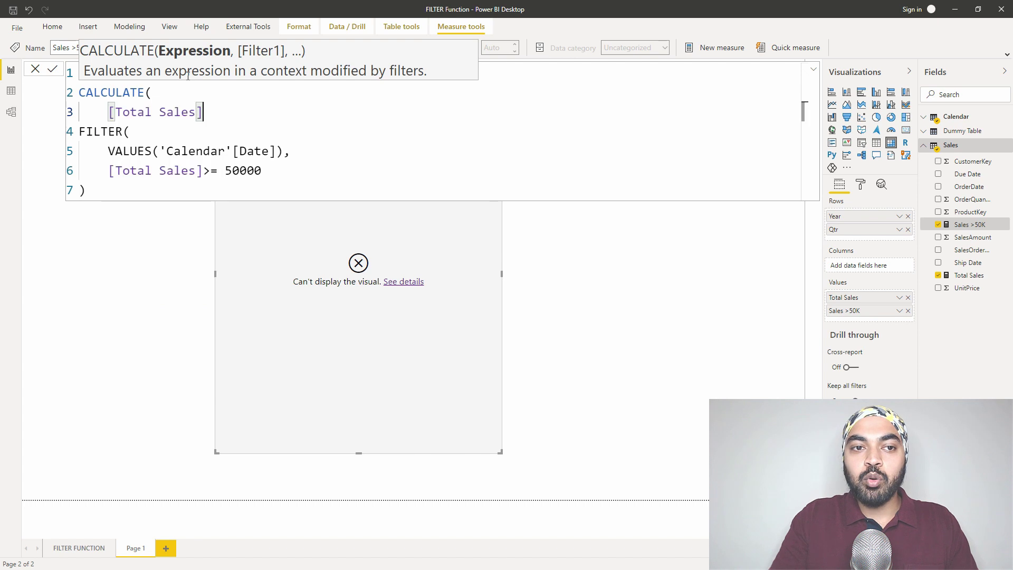
type(",")
Step: Indent the whole FILTER block one level inside CALCULATE and add CALCULATE's closing parenthesis on a new line
key("Right")
key("shift+Down")
key("shift+Down")
key("shift+Down")
key("shift+Down")
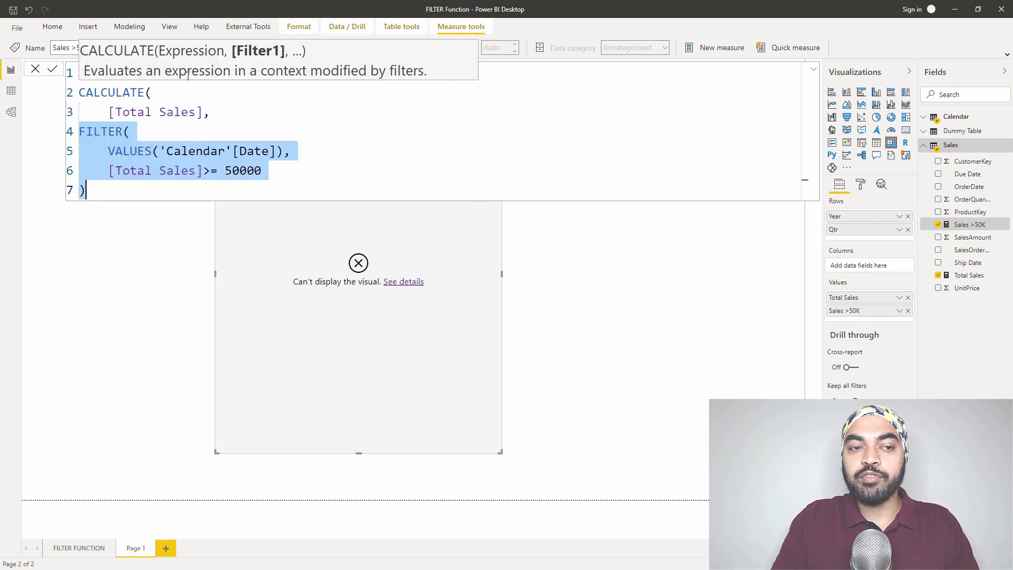
key("Tab")
key("Right")
key("shift+Return")
type(")")
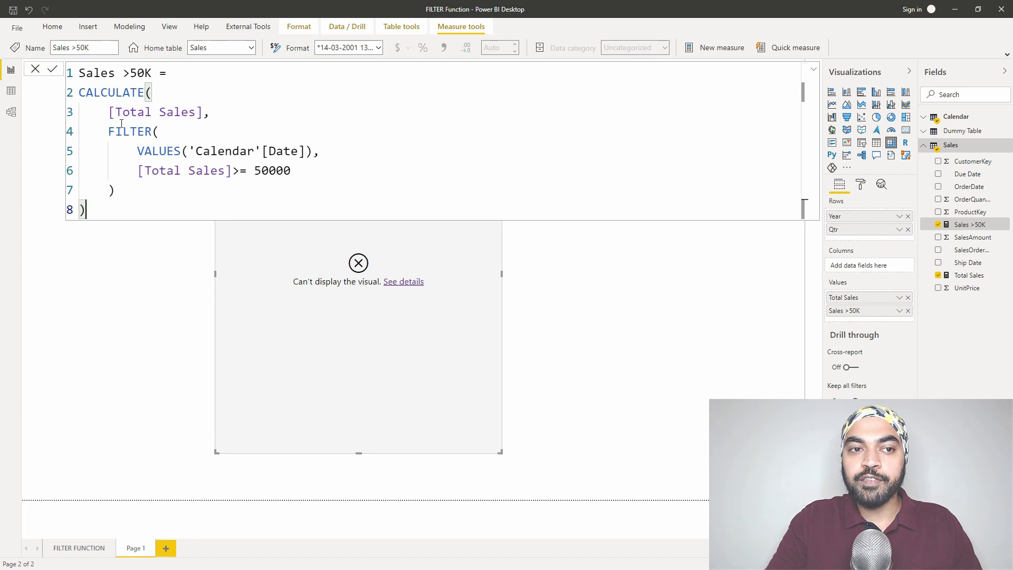
left_click_drag(108, 131, 118, 188)
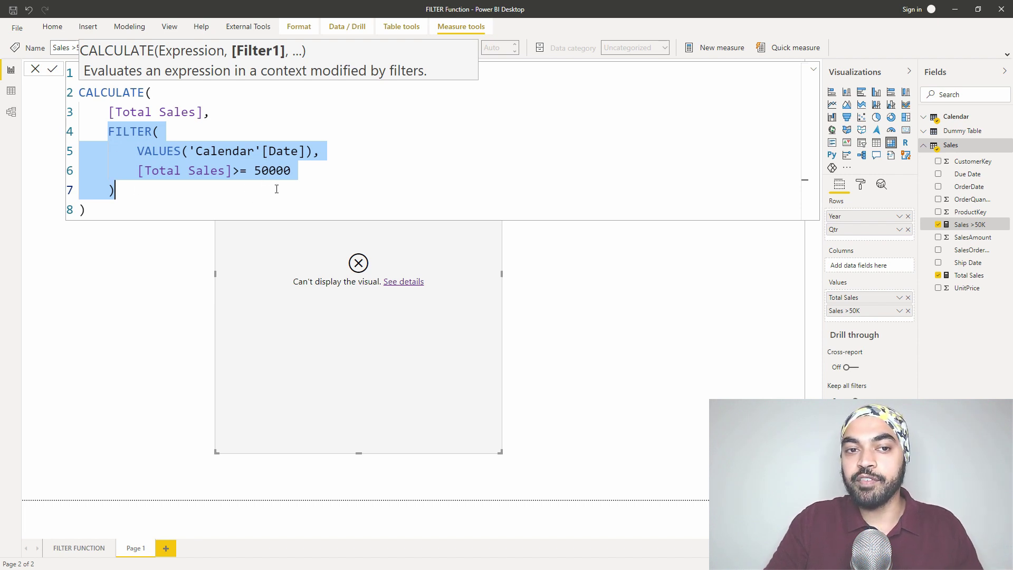
left_click_drag(146, 111, 200, 112)
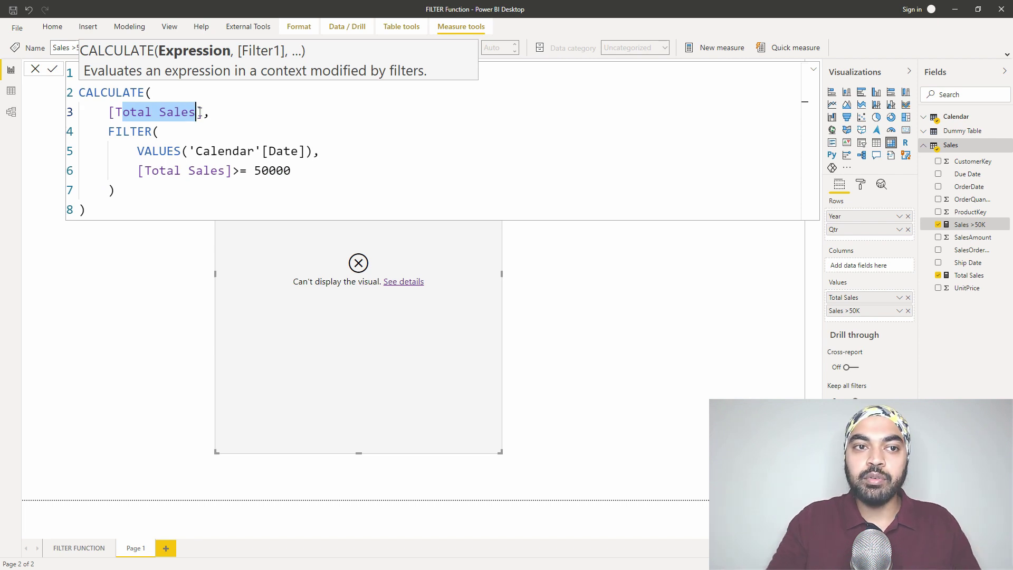
left_click_drag(130, 134, 131, 181)
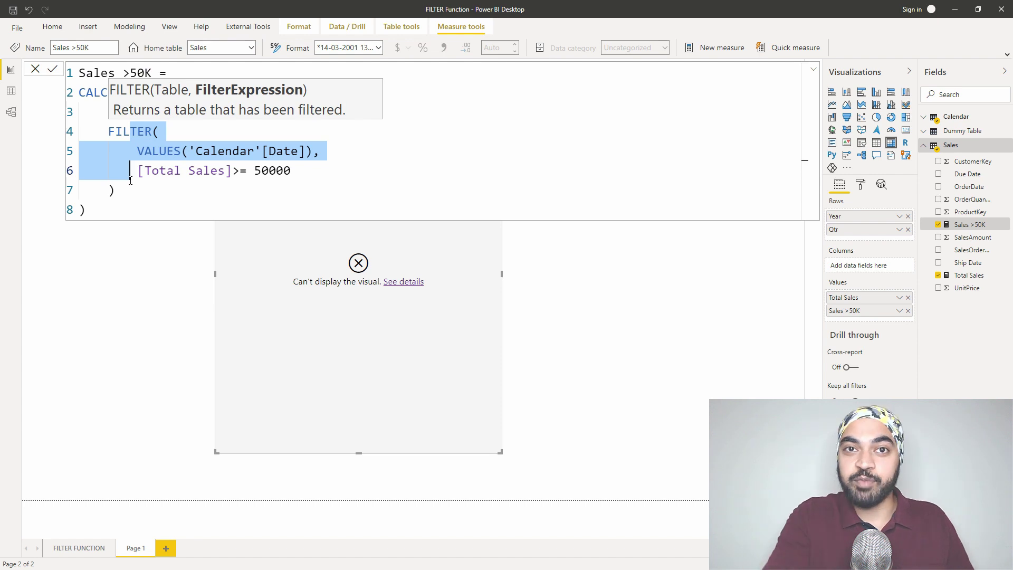
left_click(87, 212)
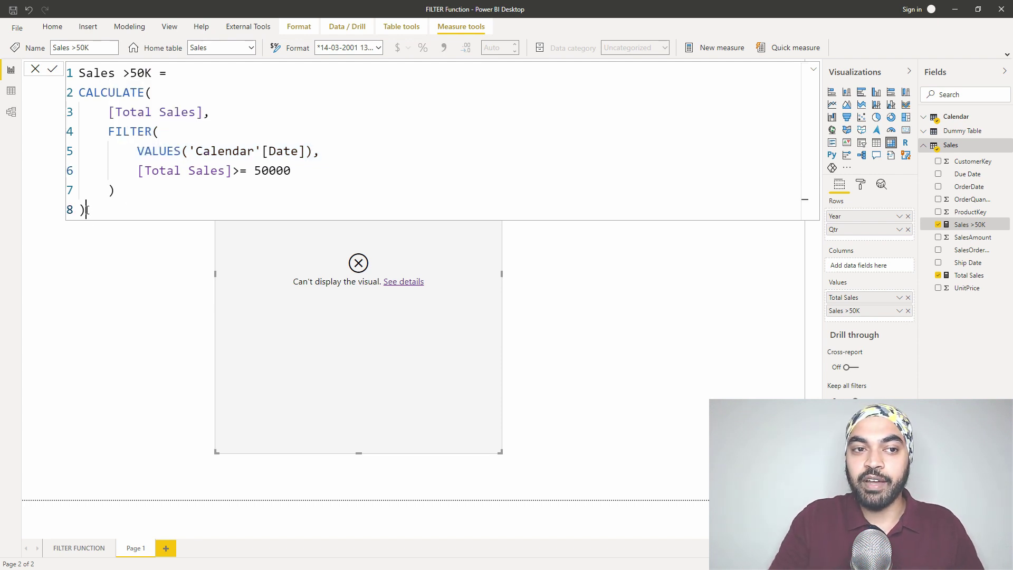